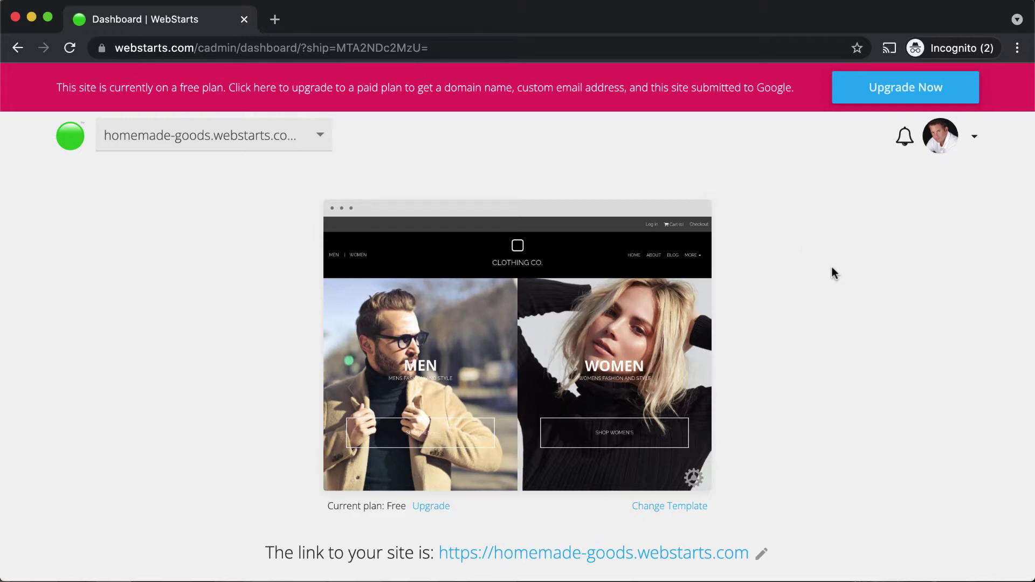
# Step: Open the CLOTHING CO. site's Home page in the WebStarts editor from the dashboard
pyautogui.moveTo(515, 360)
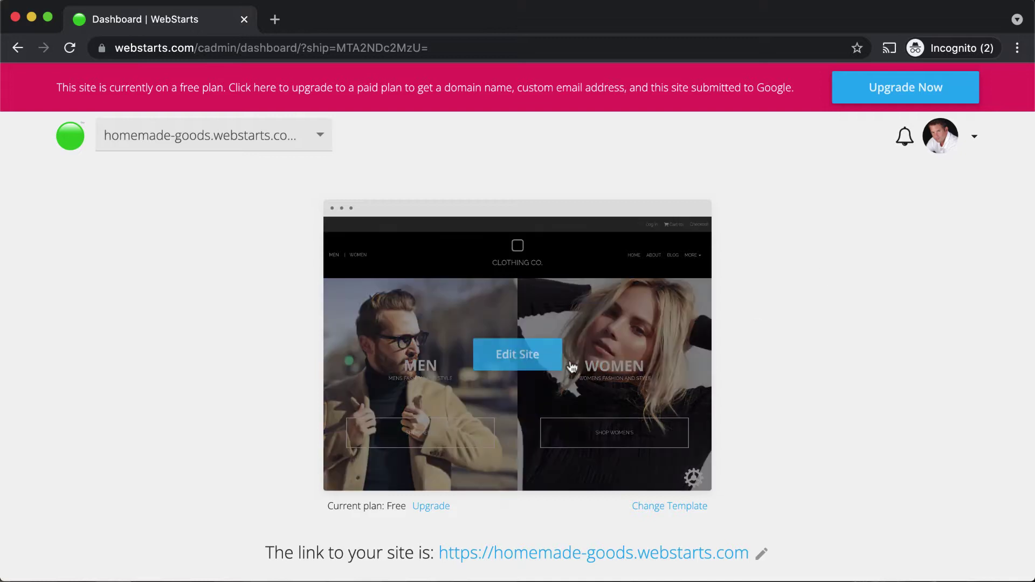
pyautogui.click(516, 362)
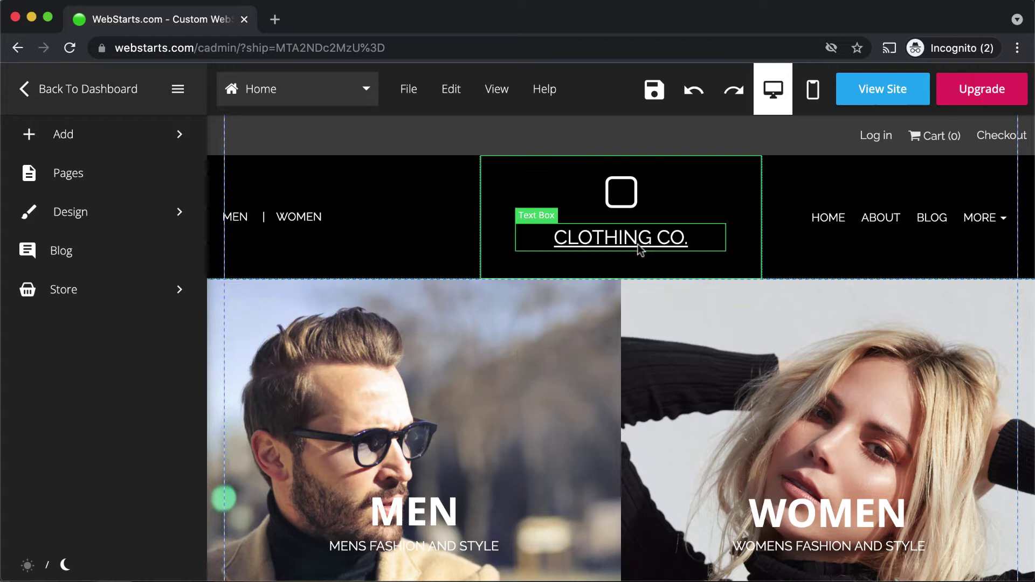
# Step: Switch the Home page to its mobile layout and select the Terms and conditions text near the bottom
pyautogui.click(814, 93)
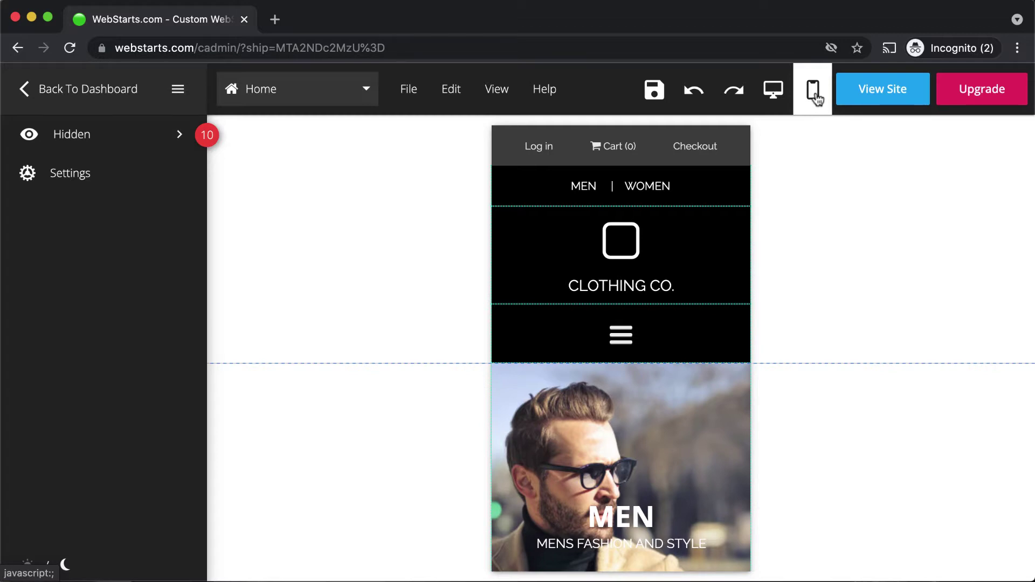
pyautogui.scroll(-4, 828, 276)
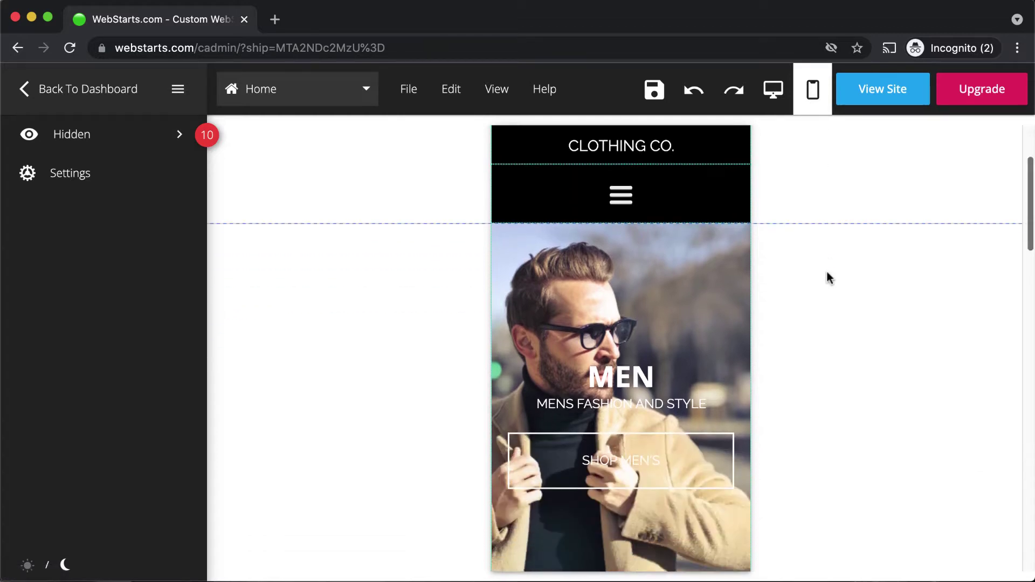
pyautogui.scroll(-10, 828, 277)
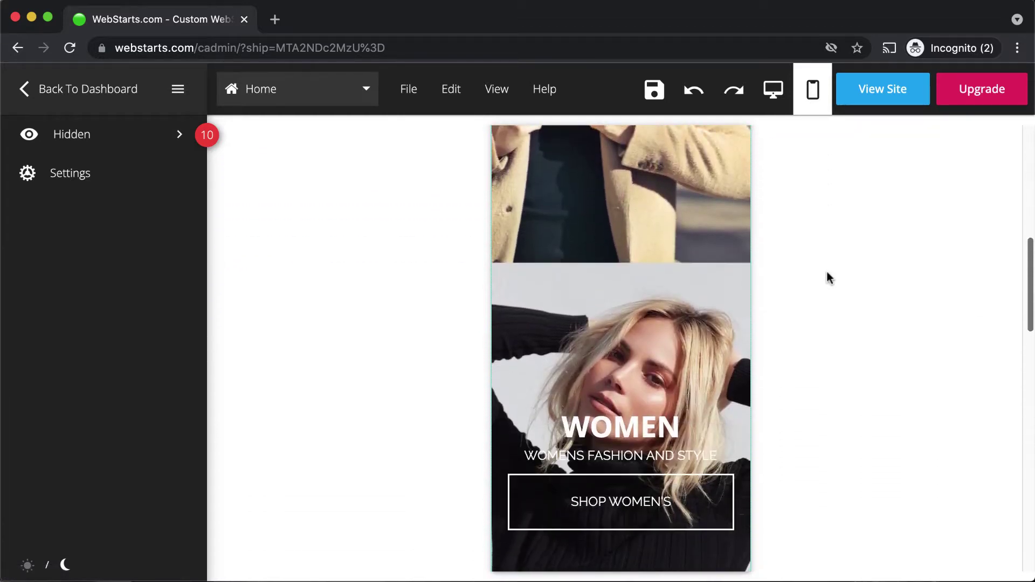
pyautogui.scroll(-5, 829, 278)
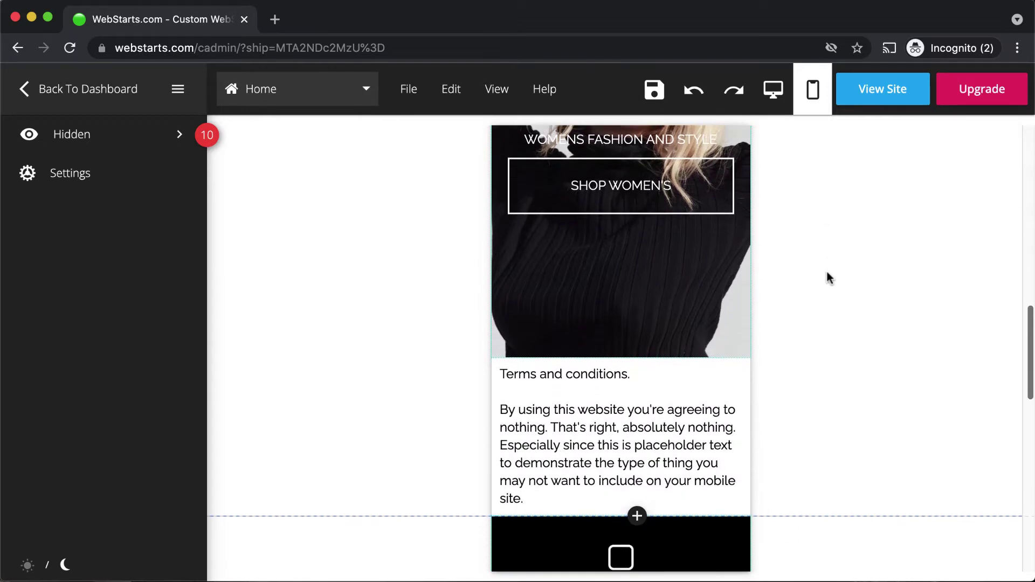
pyautogui.scroll(-1, 829, 277)
pyautogui.click(687, 332)
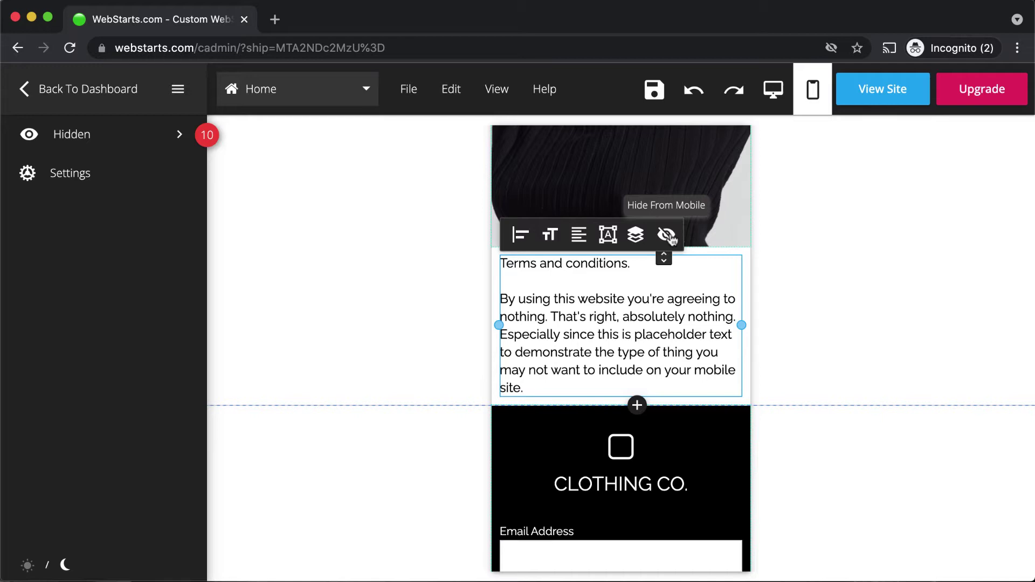
# Step: Hide the Terms and conditions text from mobile so it appears in the Home Page hidden-elements list
pyautogui.click(666, 235)
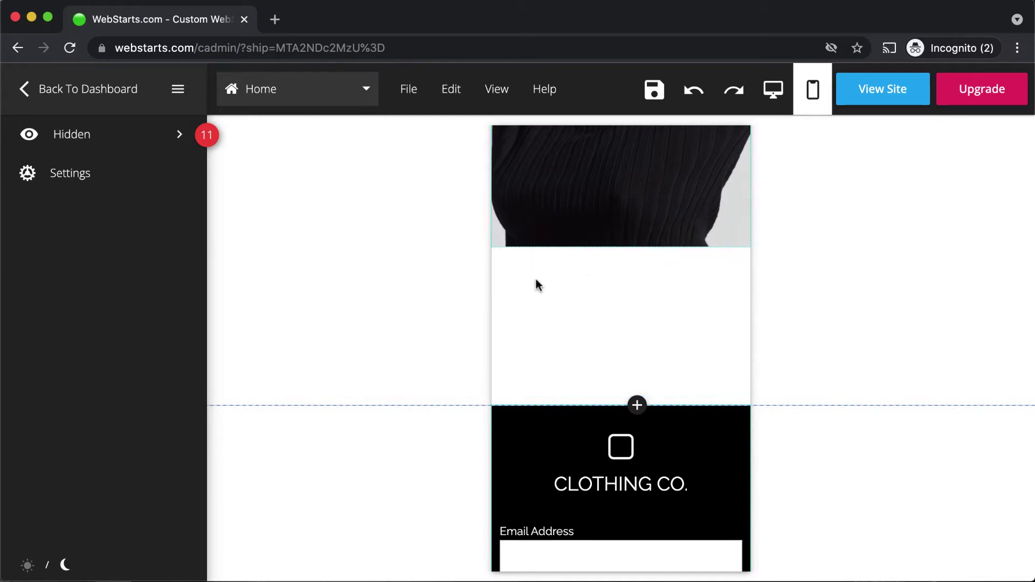
pyautogui.click(145, 139)
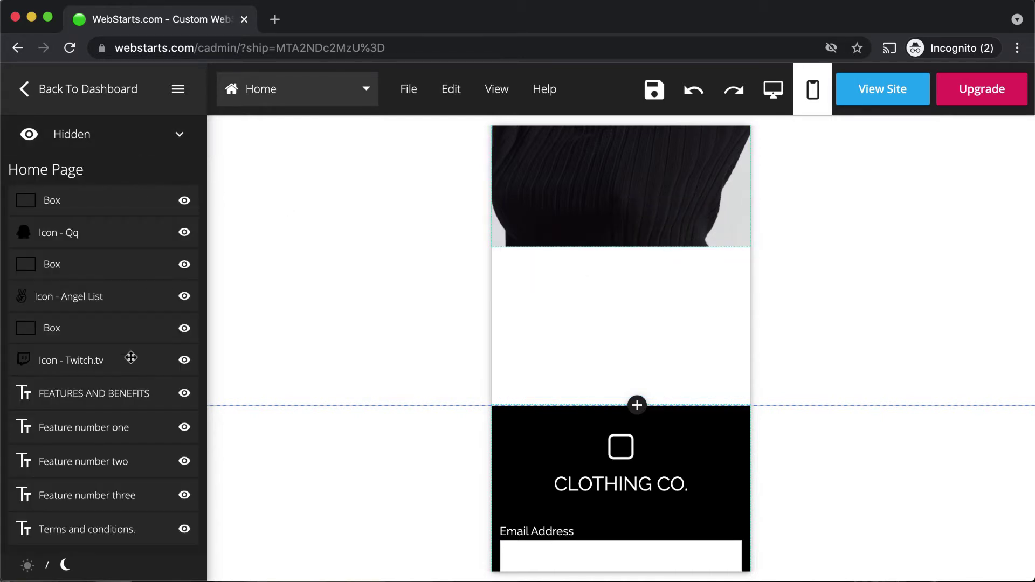
pyautogui.click(184, 529)
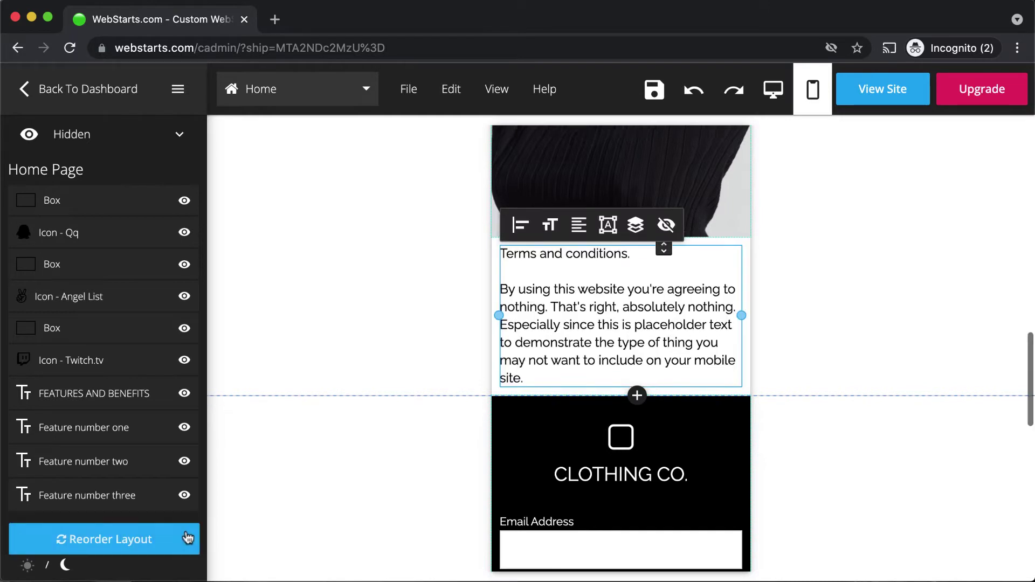
pyautogui.scroll(2, 620, 291)
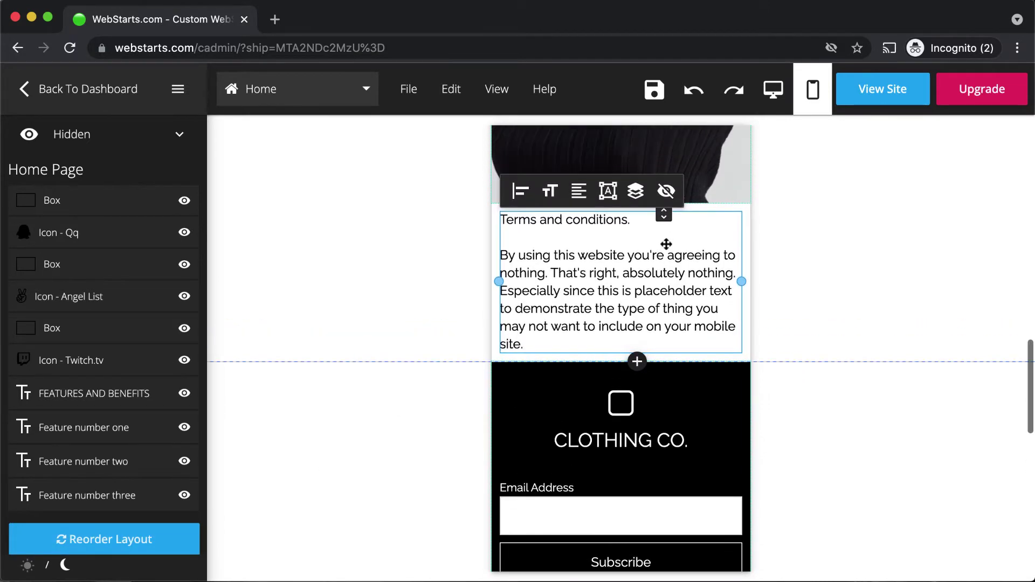
pyautogui.click(667, 191)
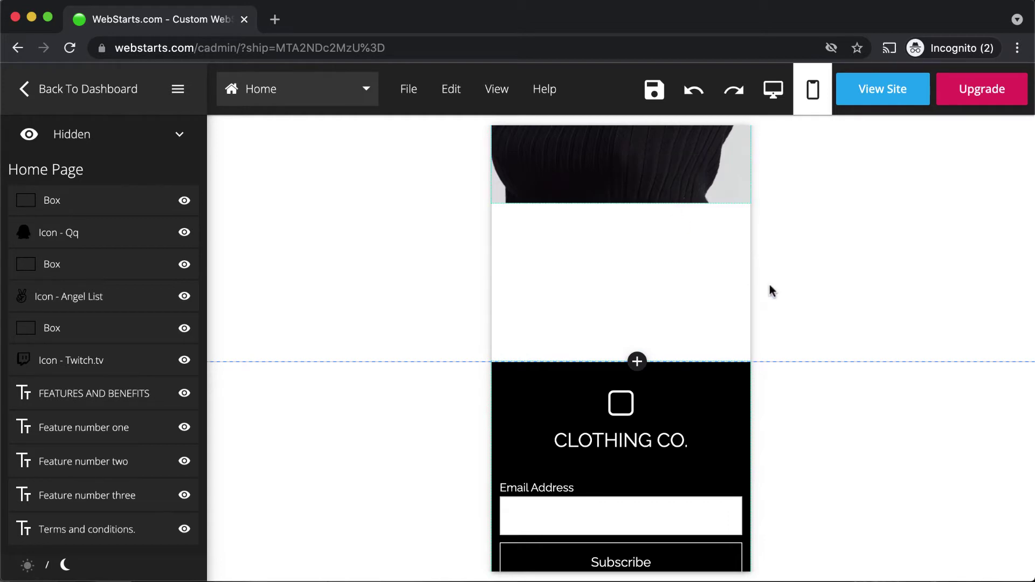
# Step: Drag the section divider down, then drop the hidden FEATURES AND BENEFITS heading onto the white section
pyautogui.scroll(-2, 771, 291)
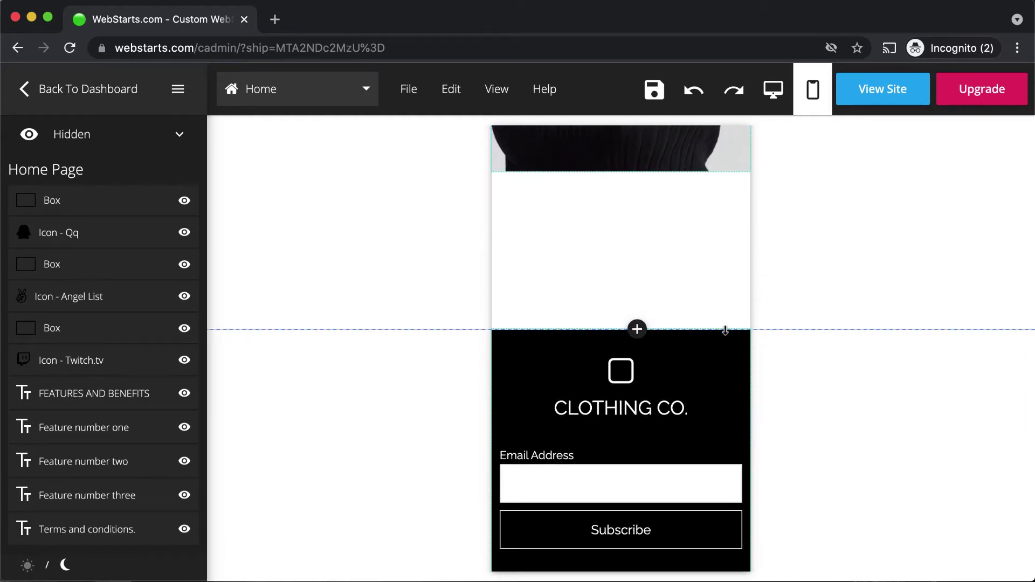
pyautogui.moveTo(725, 331); pyautogui.dragTo(765, 549)
pyautogui.scroll(5, 795, 424)
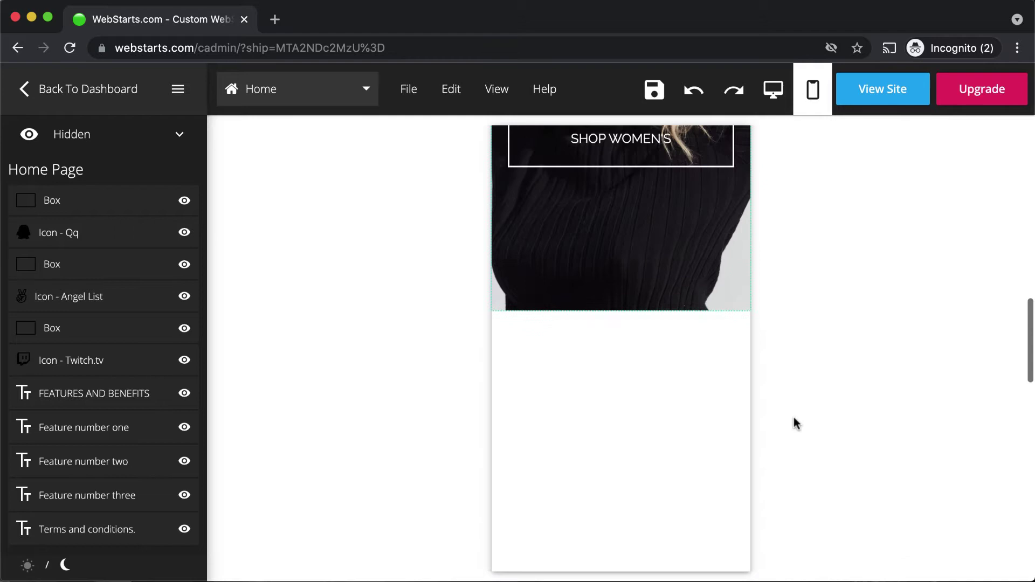
pyautogui.scroll(-4, 794, 424)
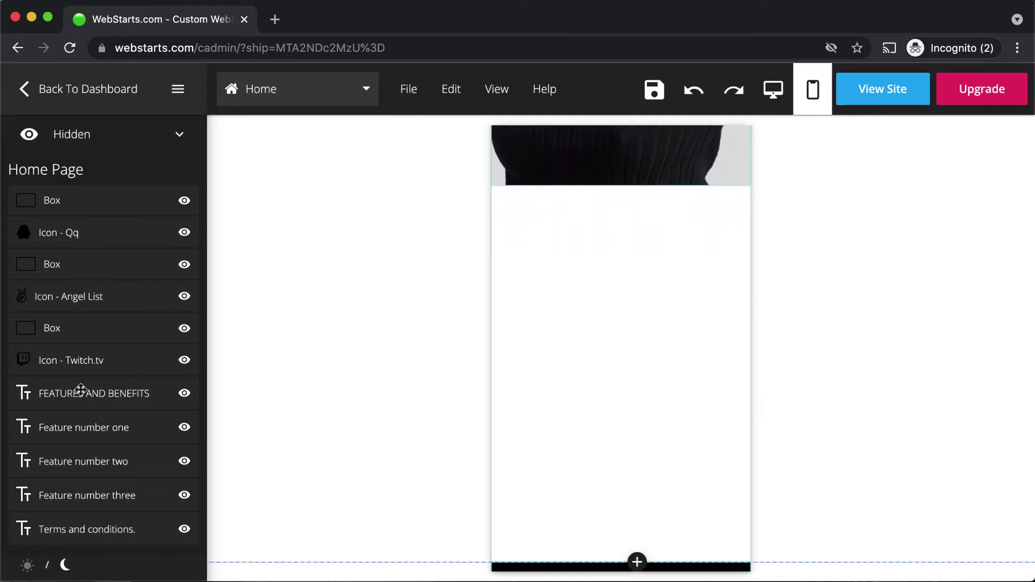
pyautogui.moveTo(81, 393); pyautogui.dragTo(572, 216)
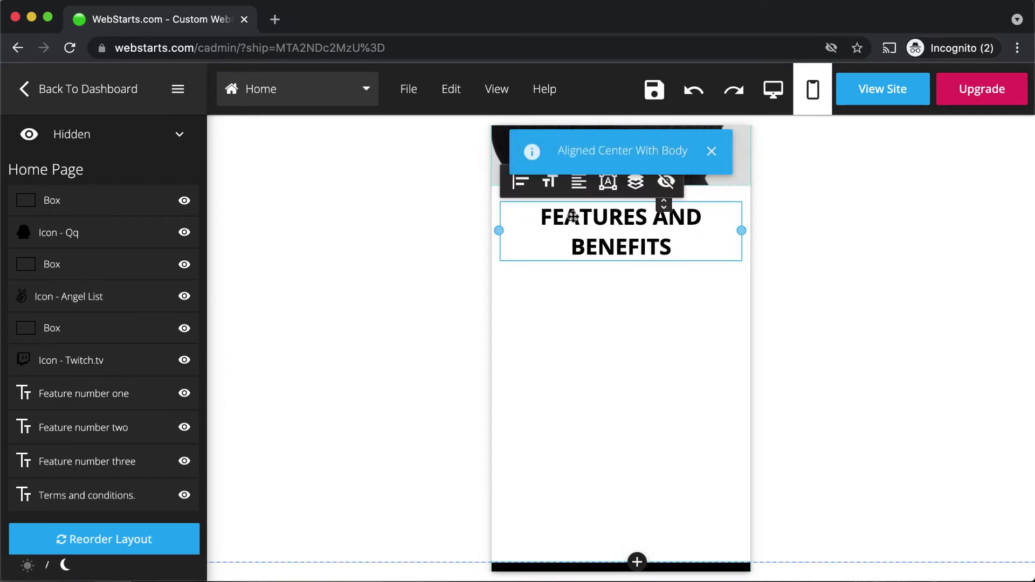
# Step: Review the FEATURES AND BENEFITS heading's align, font size and text-align options, keeping it centered
pyautogui.click(520, 182)
pyautogui.click(542, 227)
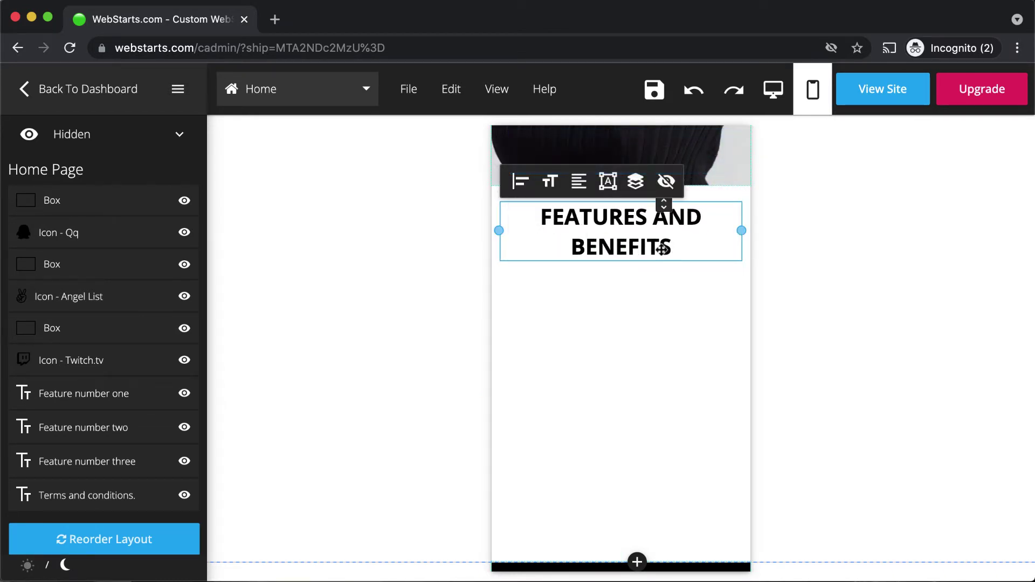
pyautogui.click(550, 182)
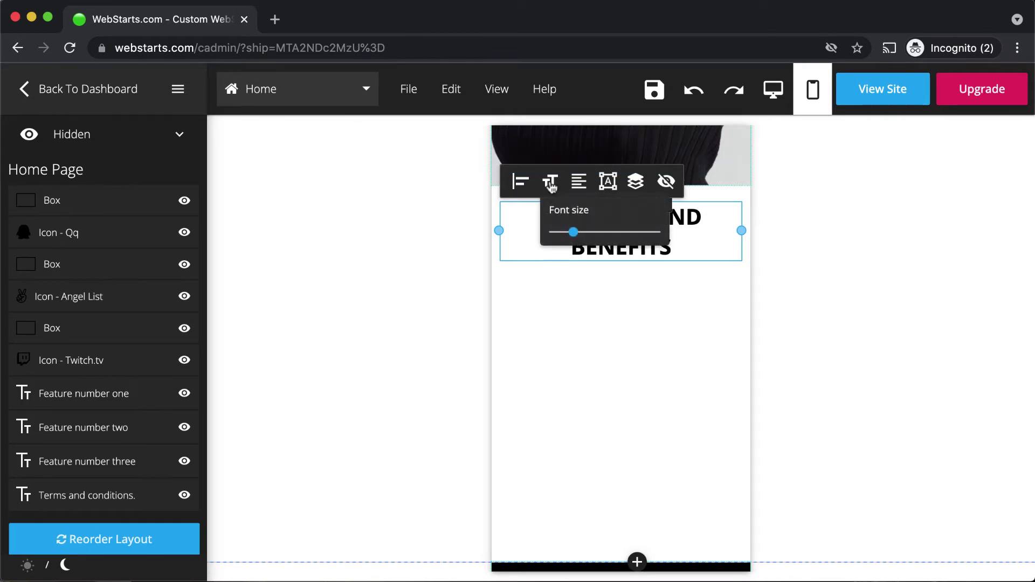
pyautogui.click(575, 186)
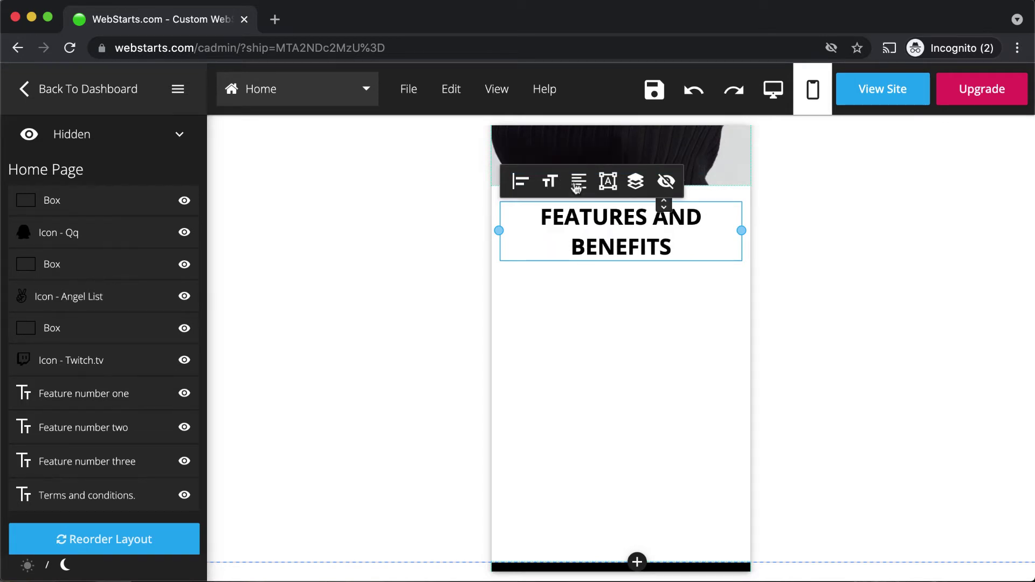
pyautogui.click(576, 186)
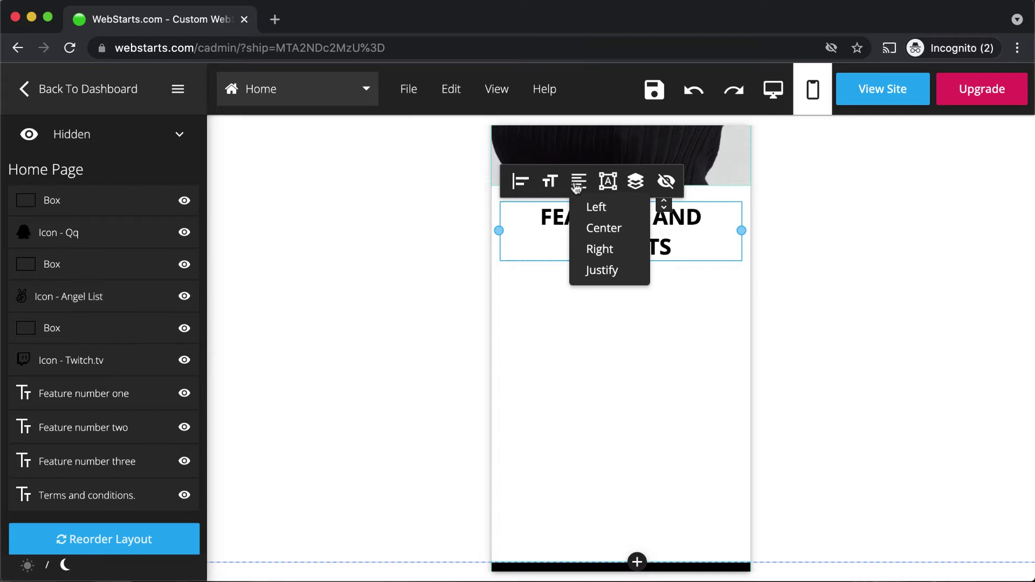
pyautogui.click(866, 283)
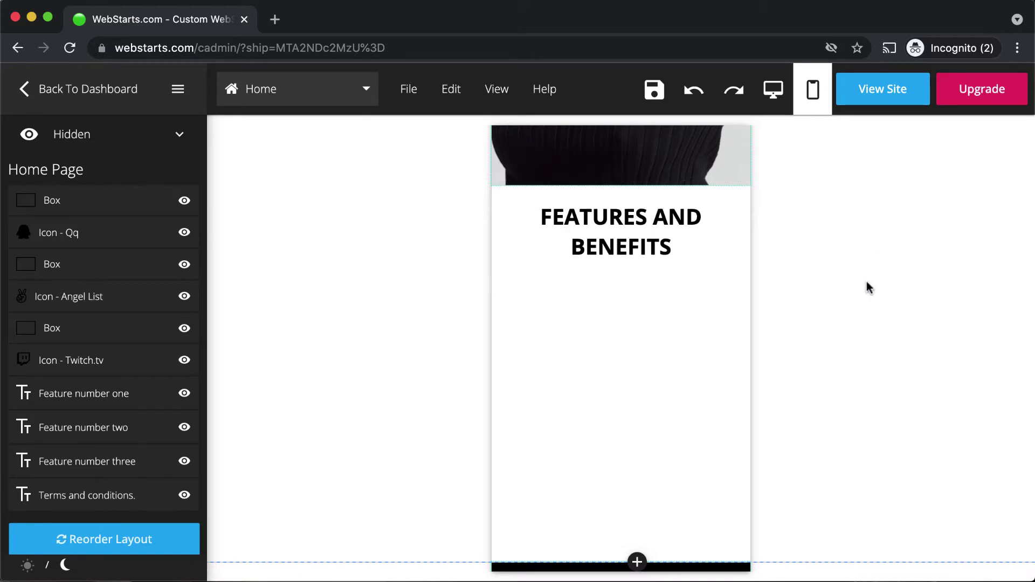
# Step: Return to the desktop layout and expand the Add elements list
pyautogui.scroll(4, 390, 233)
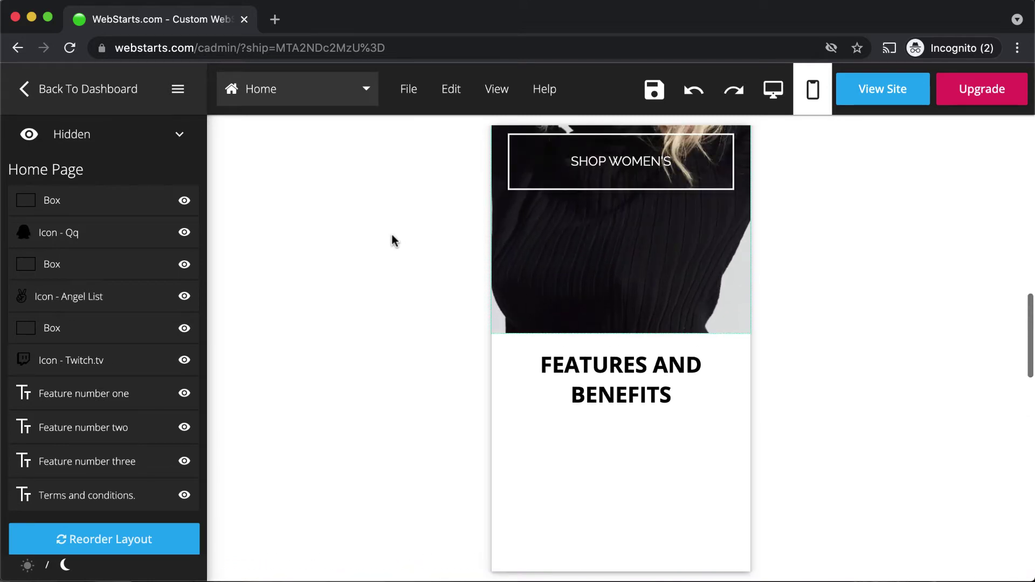
pyautogui.click(773, 96)
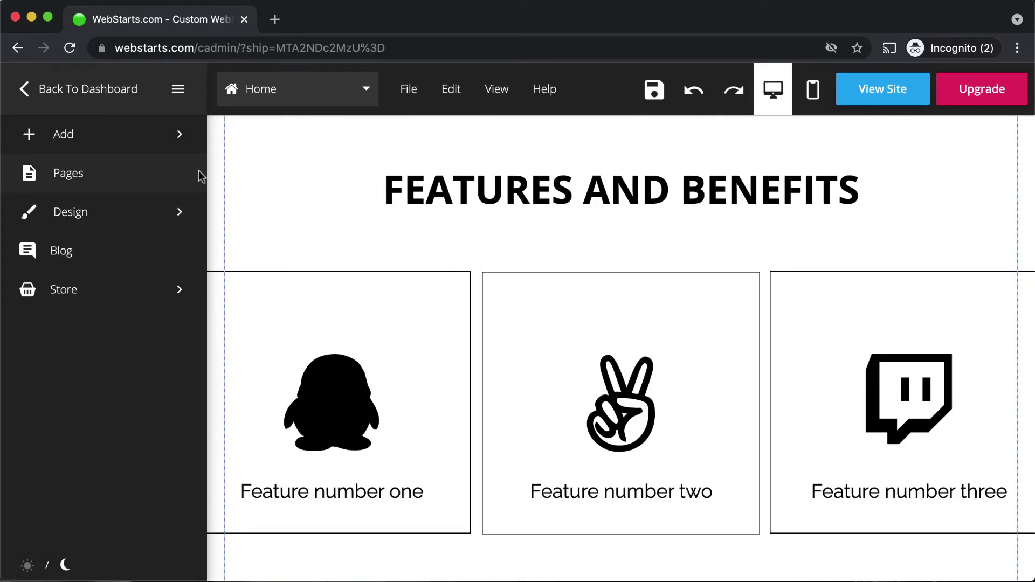
pyautogui.click(100, 136)
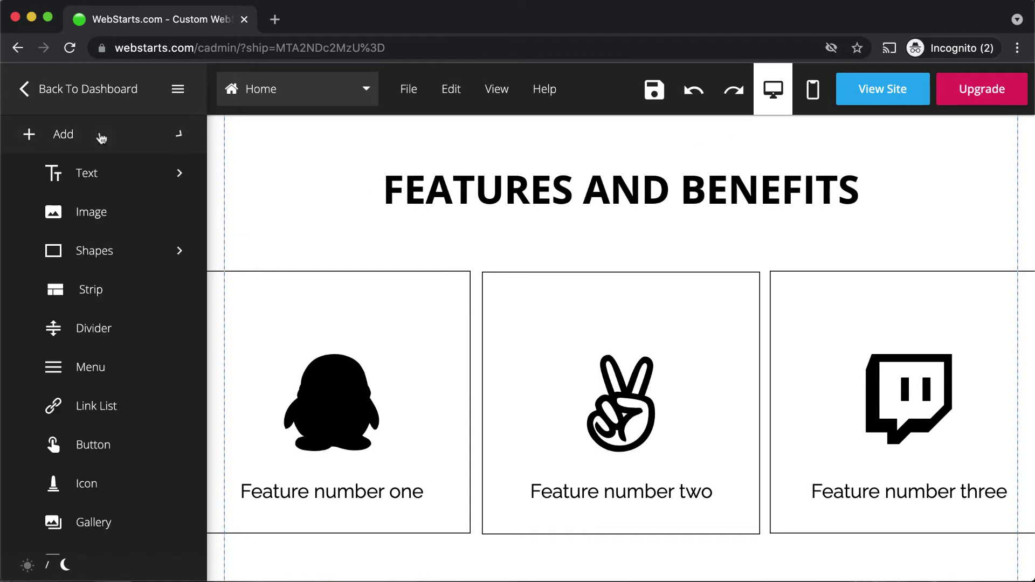
# Step: In mobile view, place the hidden Box centred below the FEATURES AND BENEFITS heading
pyautogui.click(819, 101)
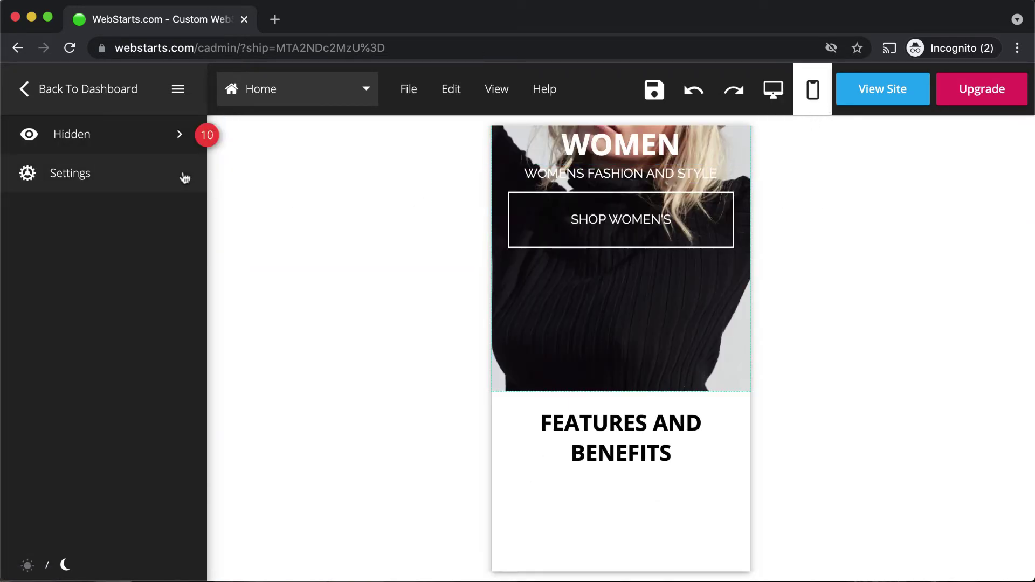
pyautogui.click(158, 144)
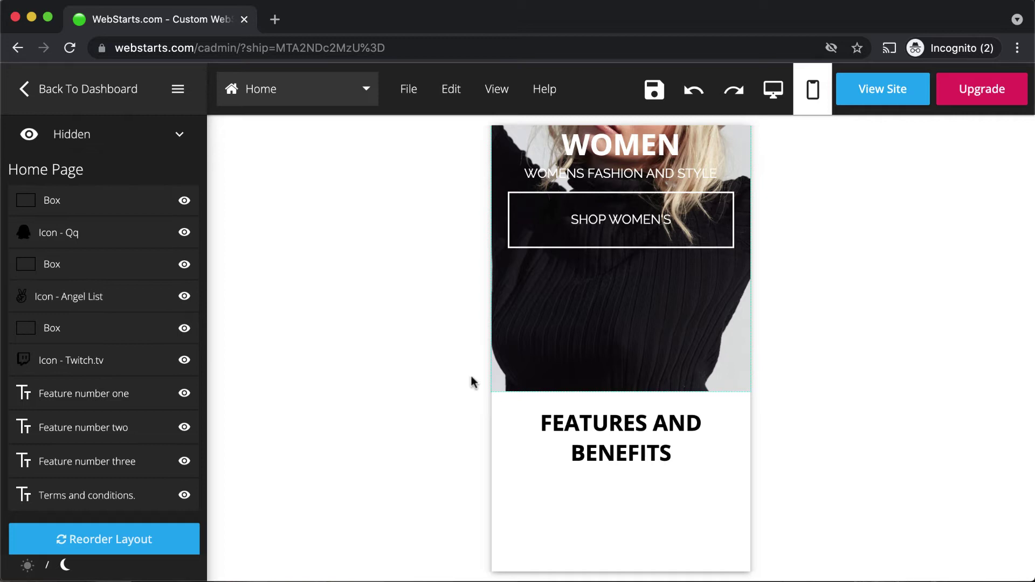
pyautogui.scroll(-5, 472, 382)
pyautogui.moveTo(69, 204); pyautogui.dragTo(554, 301)
pyautogui.click(807, 333)
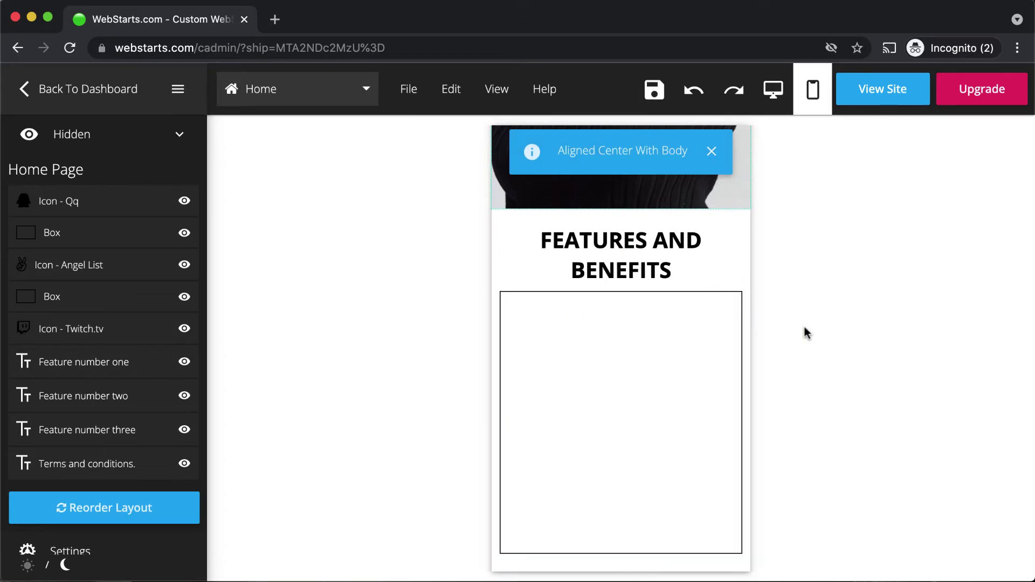
# Step: Move the Feature number one text into the box and set its alignment
pyautogui.scroll(-2, 784, 361)
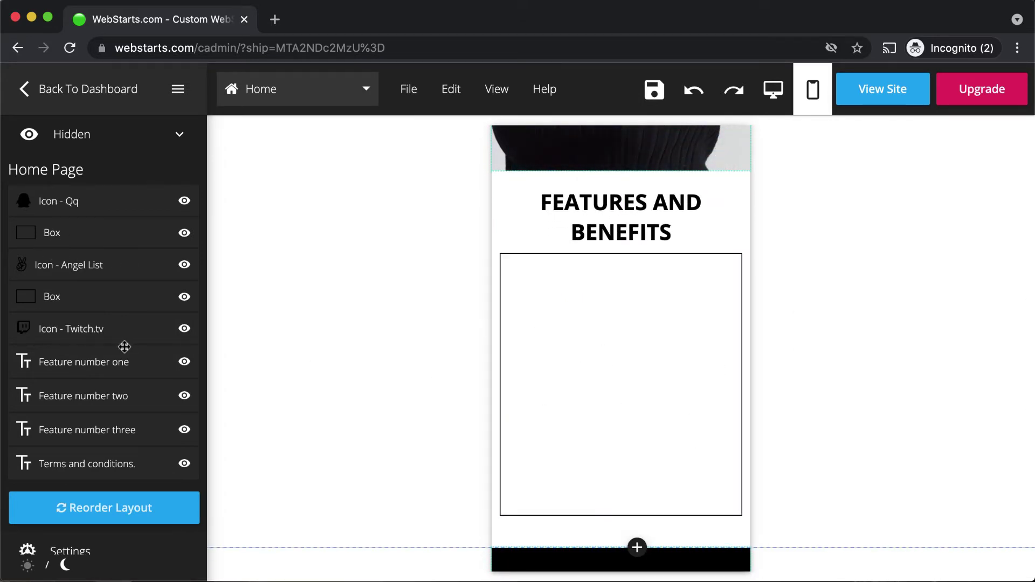
pyautogui.moveTo(107, 362); pyautogui.dragTo(618, 479)
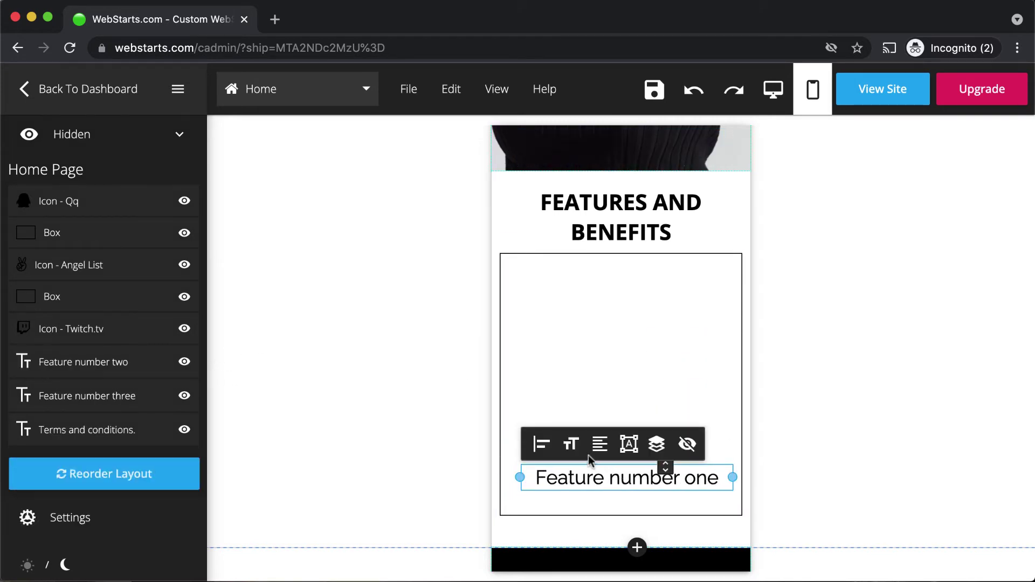
pyautogui.click(541, 444)
pyautogui.click(572, 479)
# Step: Place the Icon - Qq penguin centred in the box above the text, dismissing the notification
pyautogui.moveTo(96, 203); pyautogui.dragTo(659, 322)
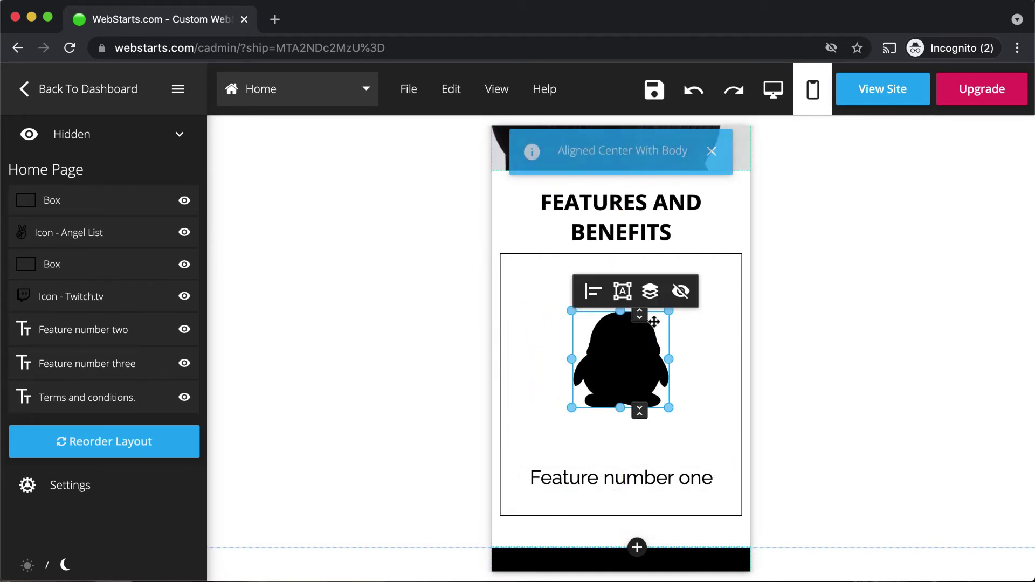
pyautogui.click(836, 341)
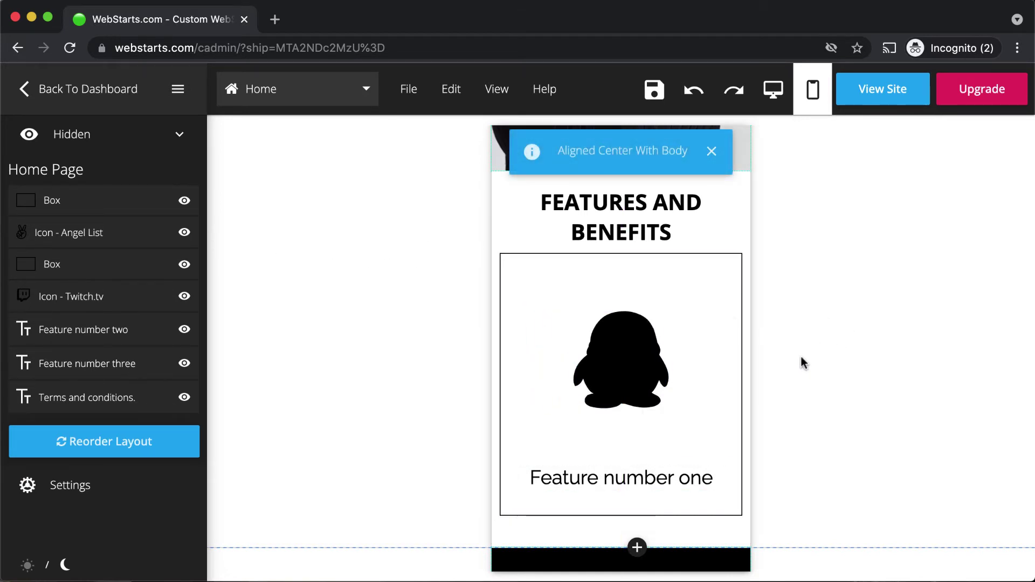
pyautogui.click(712, 151)
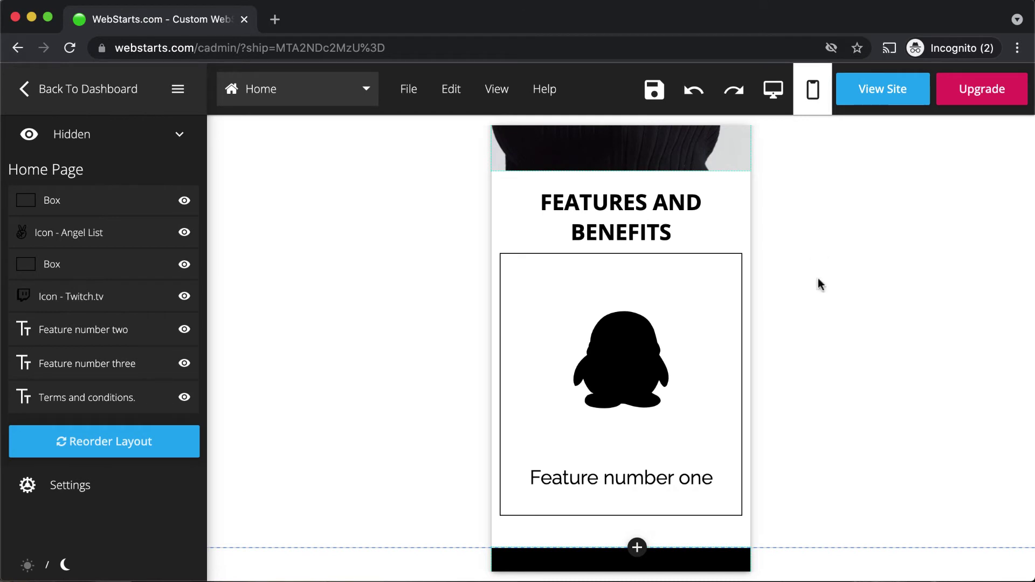
pyautogui.scroll(-3, 819, 279)
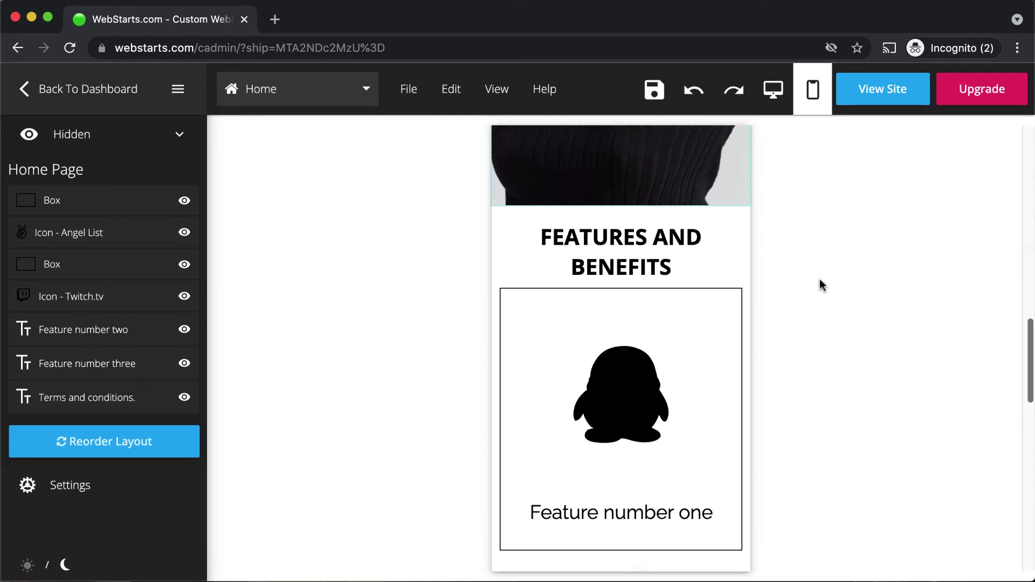
pyautogui.scroll(2, 820, 284)
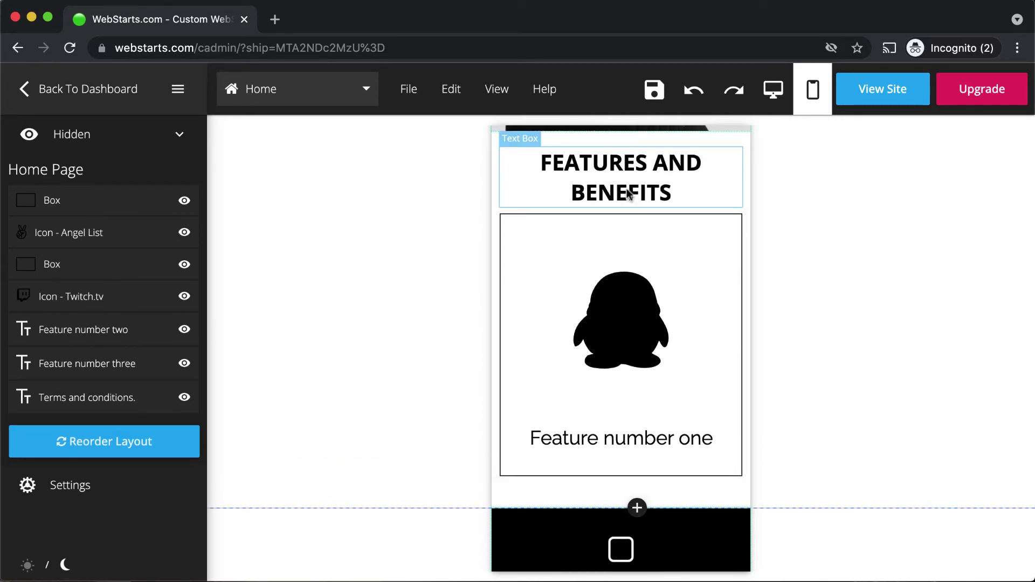
pyautogui.scroll(-3, 674, 331)
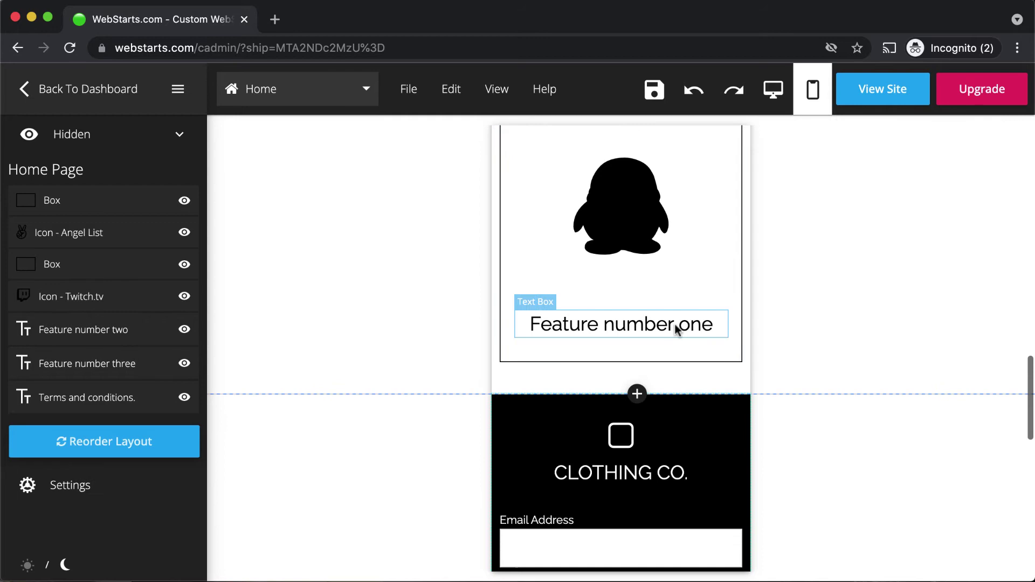
pyautogui.scroll(10, 675, 326)
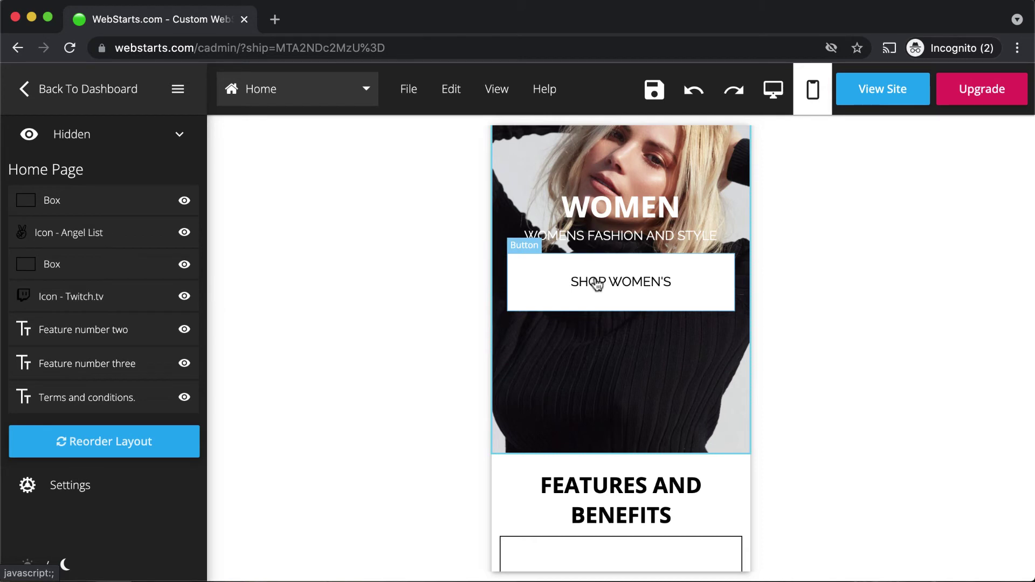
pyautogui.scroll(-3, 595, 281)
pyautogui.scroll(-3, 594, 282)
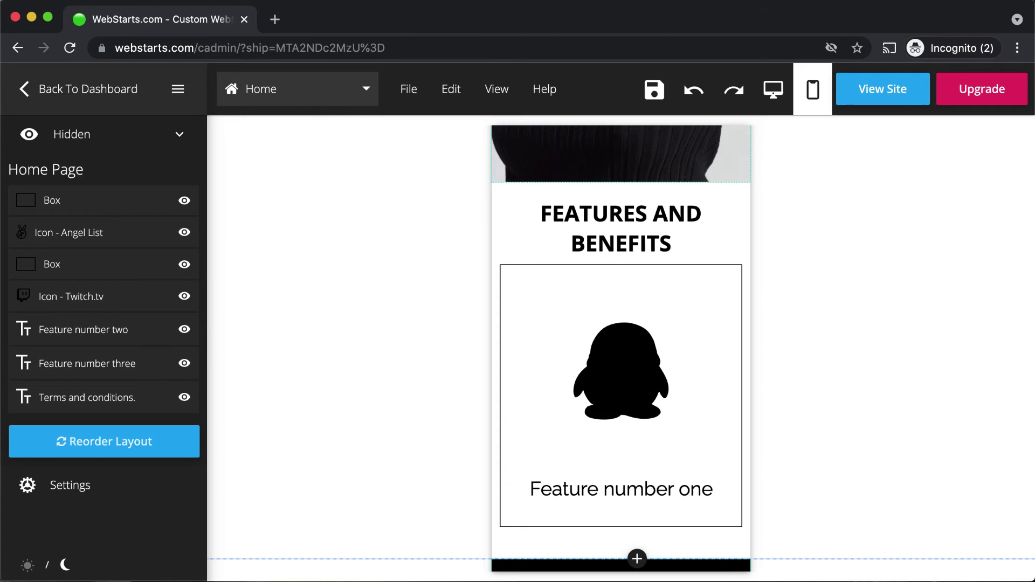
pyautogui.scroll(2, 620, 202)
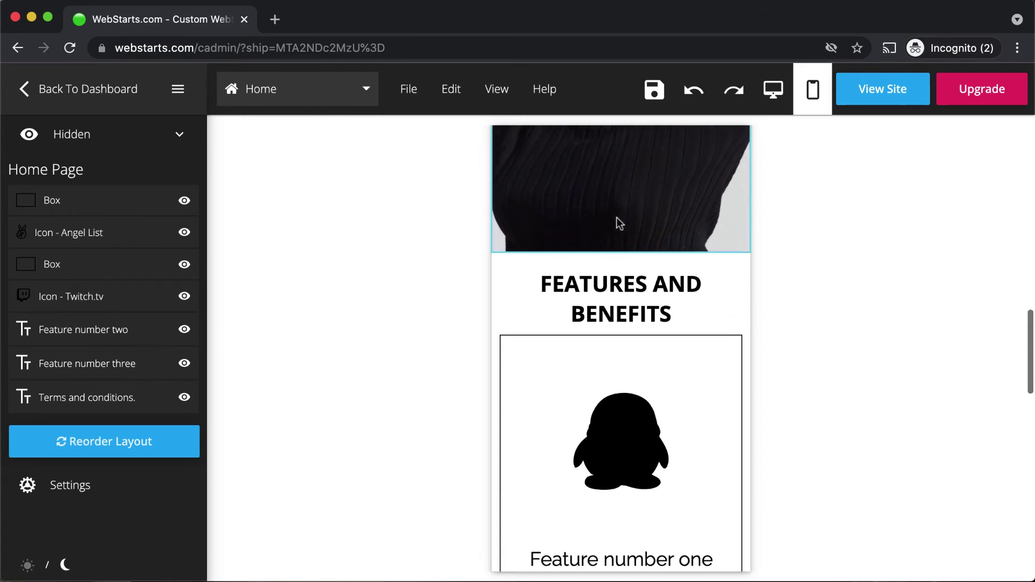
pyautogui.scroll(-4, 617, 221)
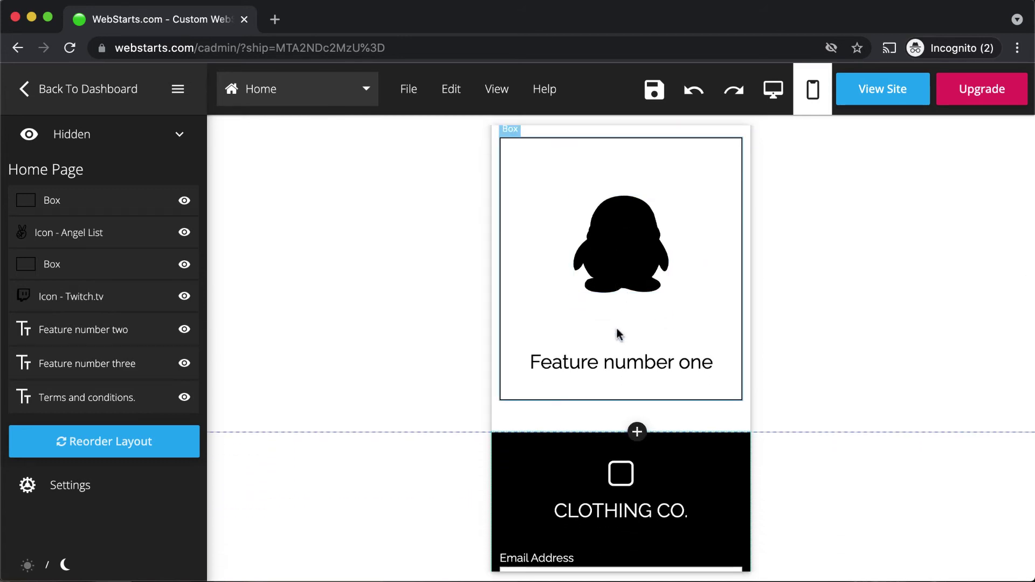
# Step: Keep Display Mobile View on in Settings and save the Home page
pyautogui.click(87, 492)
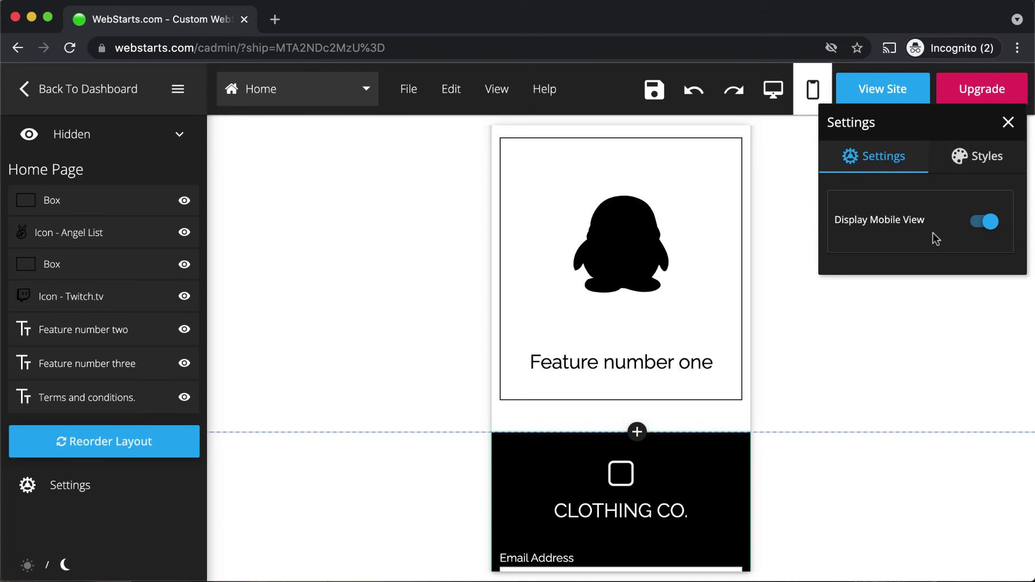
pyautogui.click(655, 100)
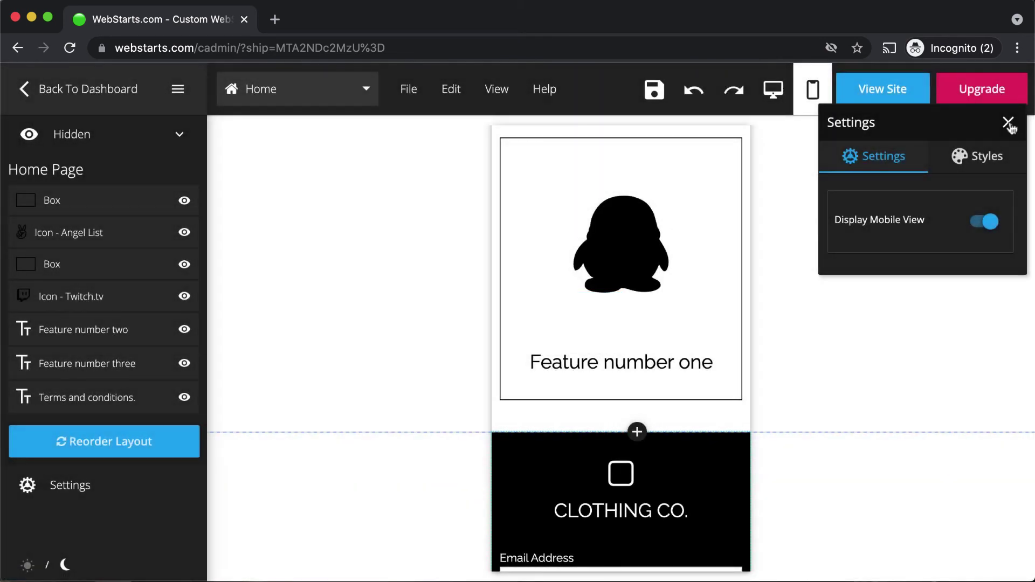
pyautogui.click(1007, 124)
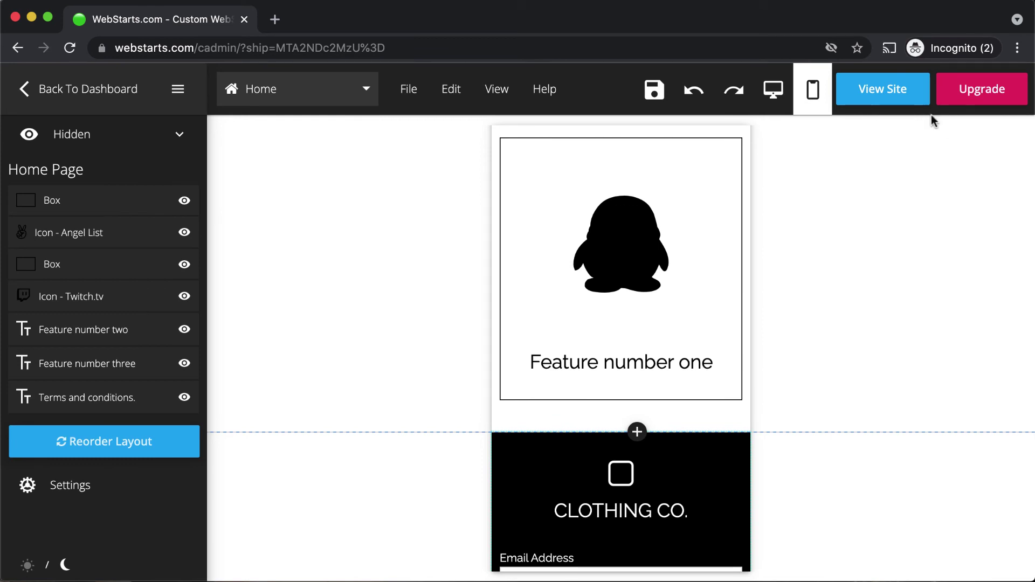
# Step: Open the live site in its own browser window narrowed to phone width
pyautogui.click(897, 100)
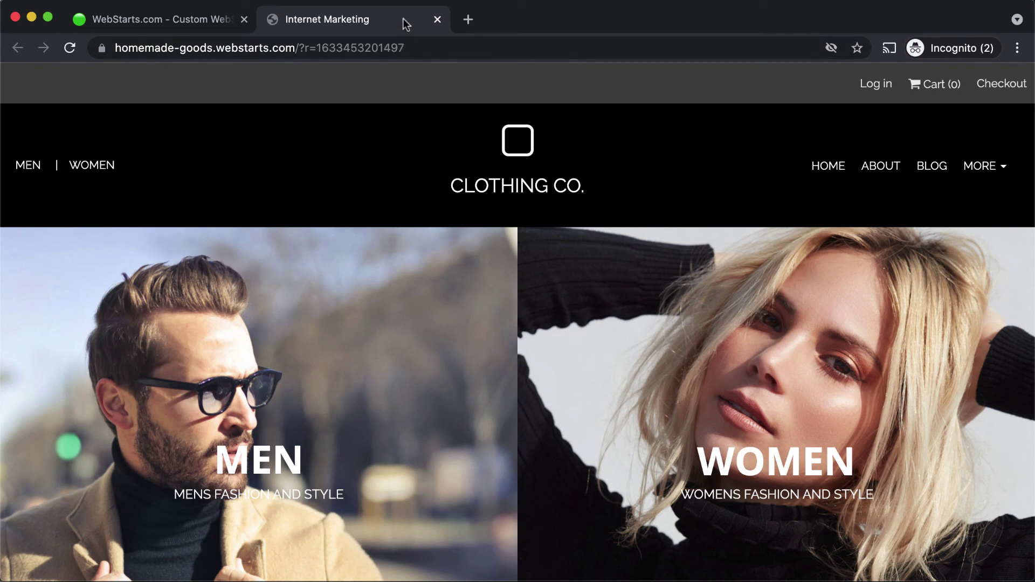
pyautogui.moveTo(403, 18); pyautogui.dragTo(364, 22)
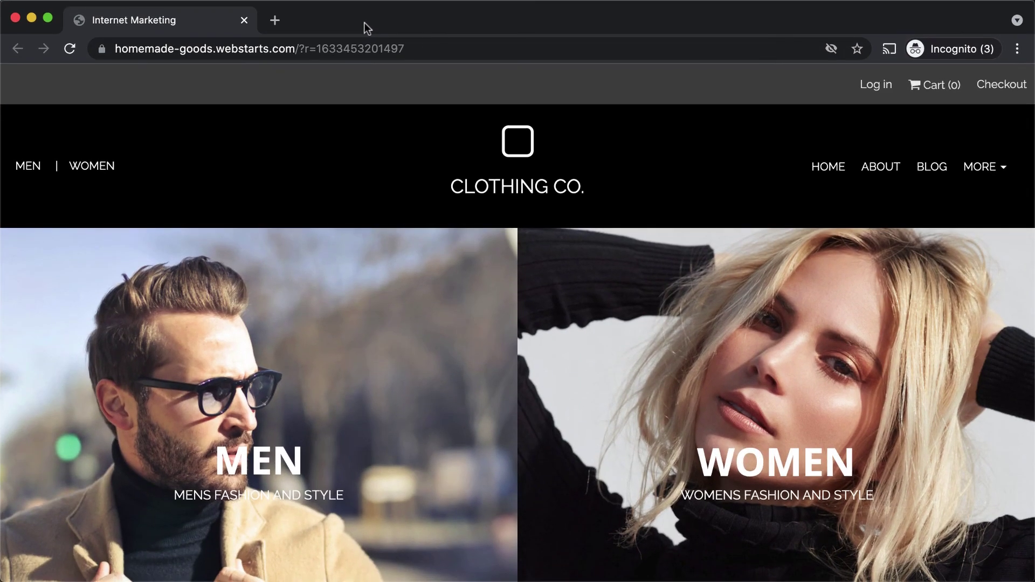
pyautogui.moveTo(1013, 102); pyautogui.dragTo(304, 157)
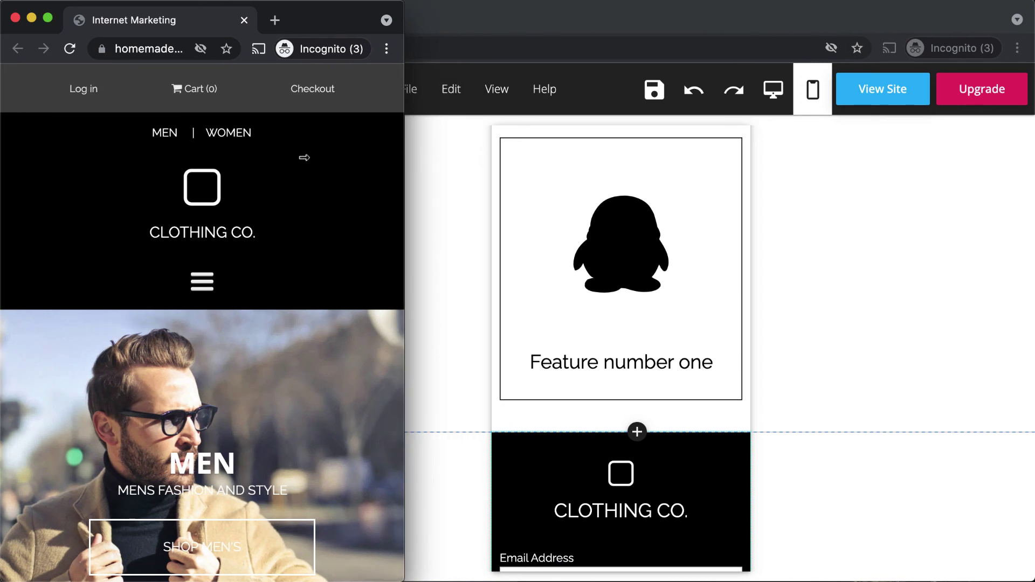
# Step: Test the collapsed hamburger menu back to the home page and scroll through the mobile layout
pyautogui.click(208, 290)
pyautogui.click(106, 146)
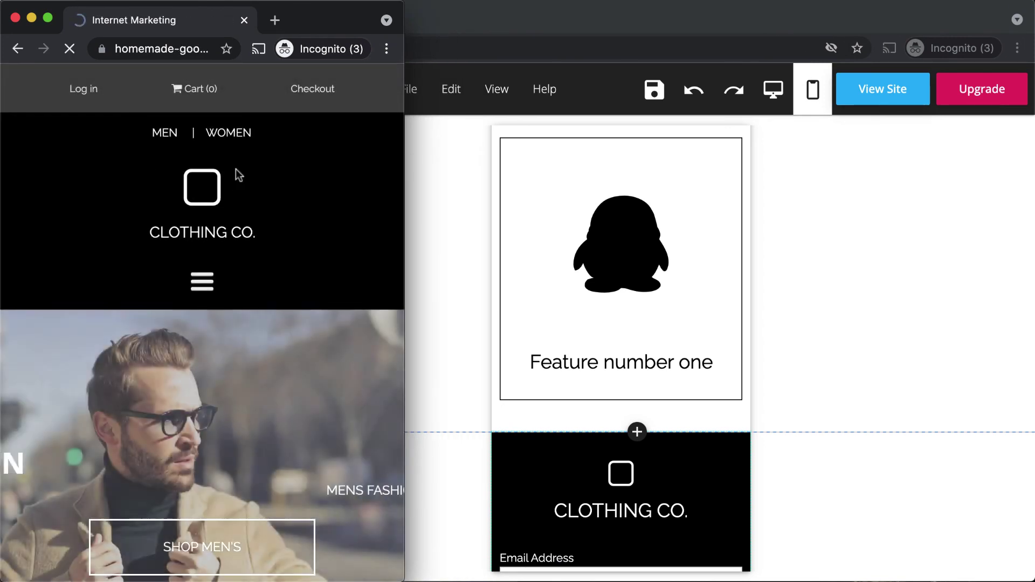
pyautogui.scroll(-5, 318, 240)
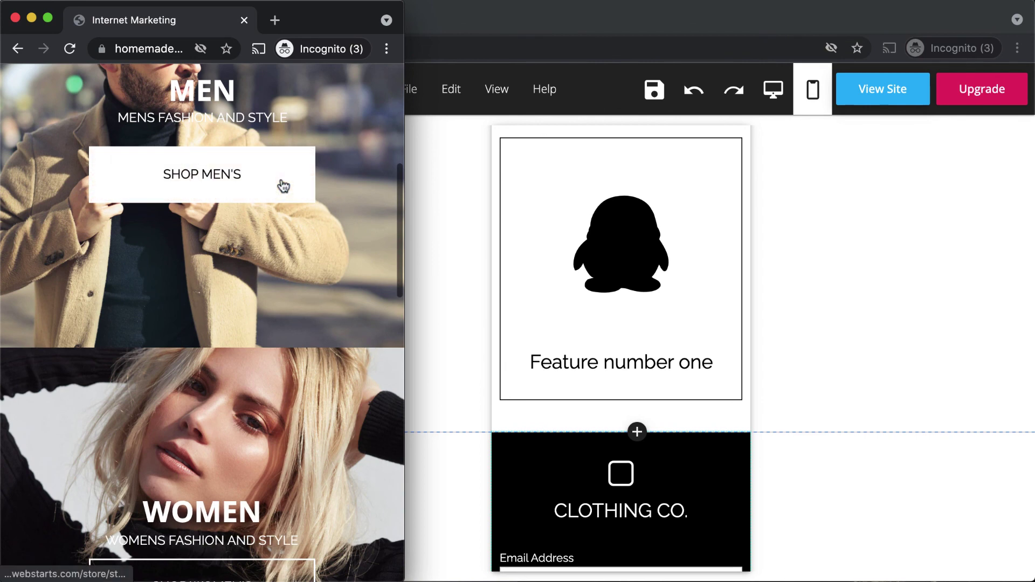
pyautogui.scroll(5, 286, 186)
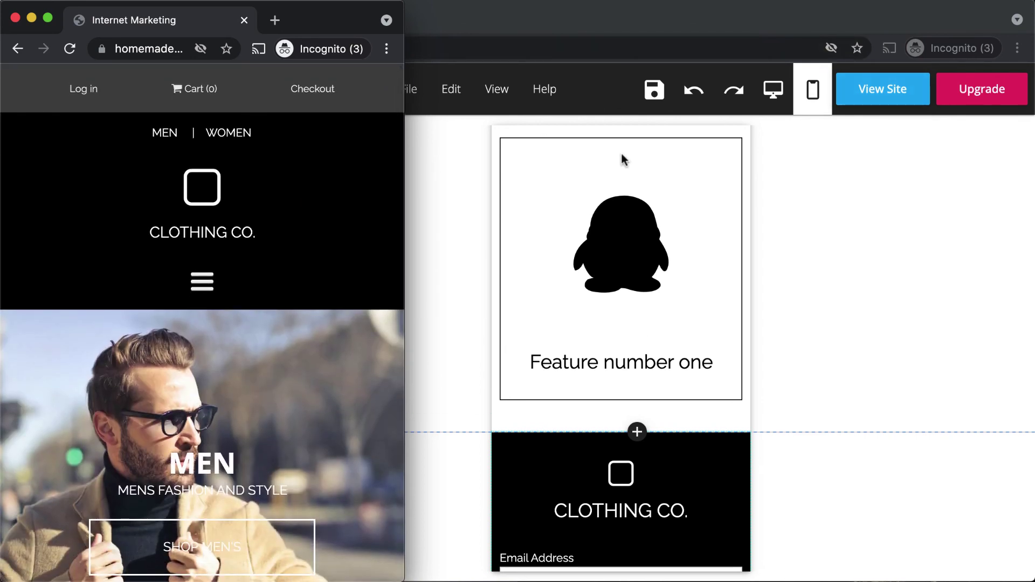